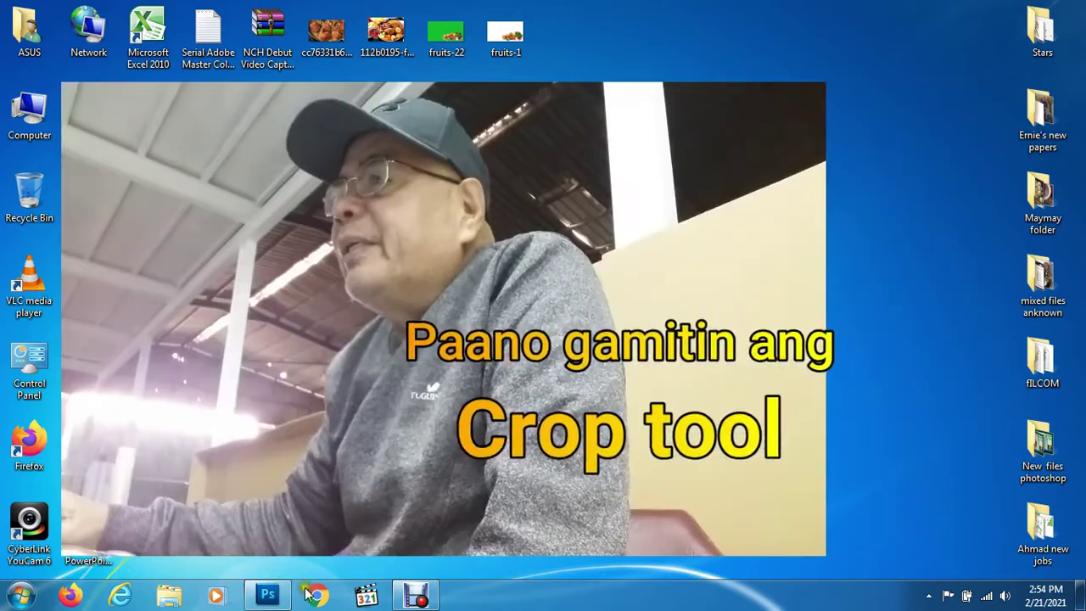
# Restore the Photoshop CS5 window from the taskbar.
pyautogui.click(270, 598)
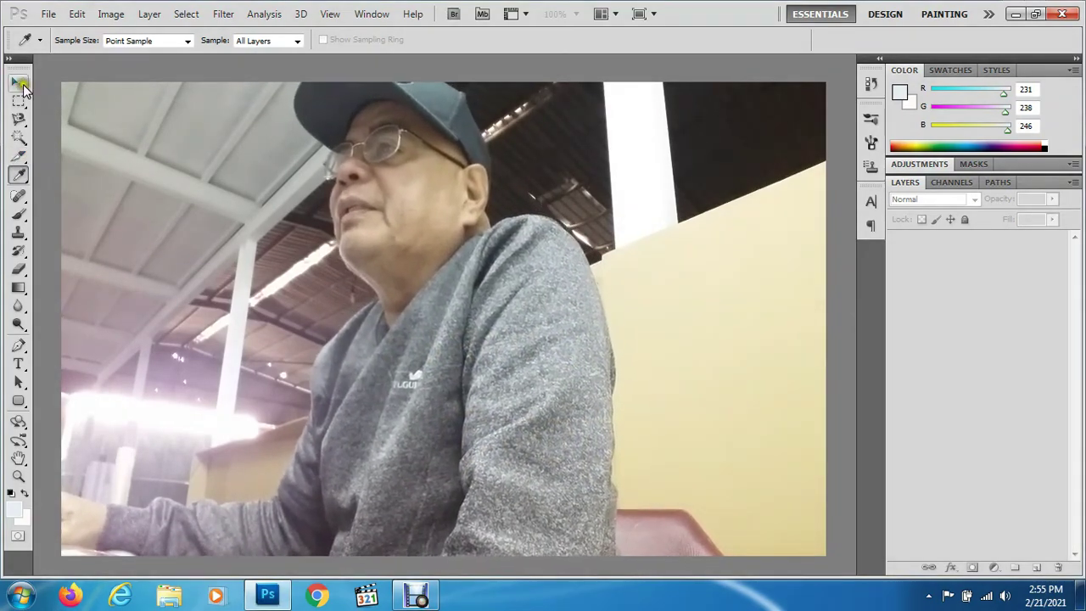
# Cycle through the Move, Marquee, Lasso, Magic Wand and Slice tools, ending on the Crop tool.
pyautogui.click(22, 85)
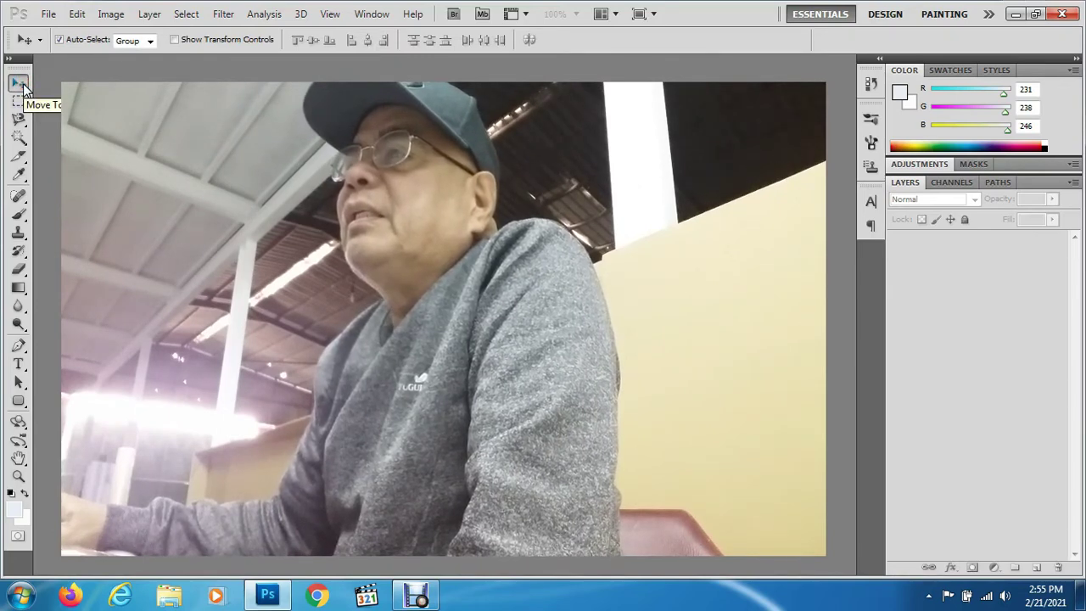
pyautogui.click(20, 102)
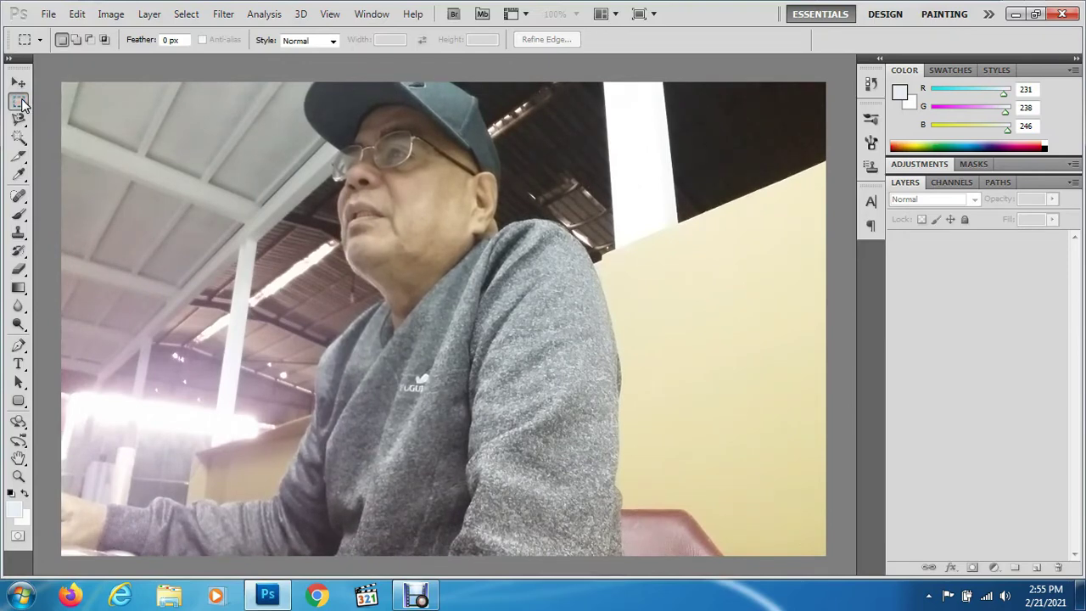
pyautogui.click(20, 119)
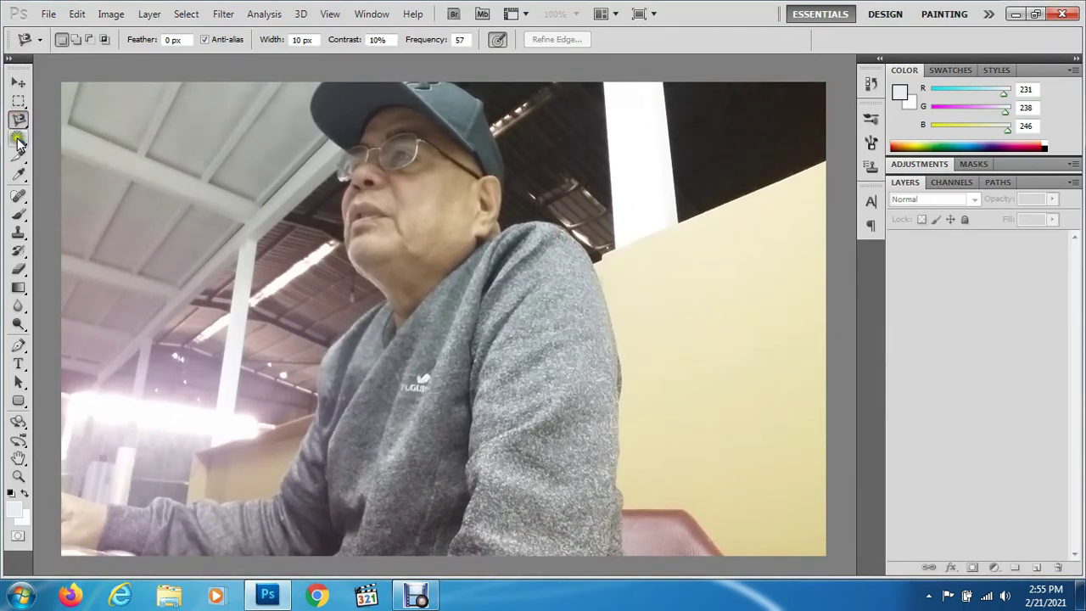
pyautogui.click(18, 139)
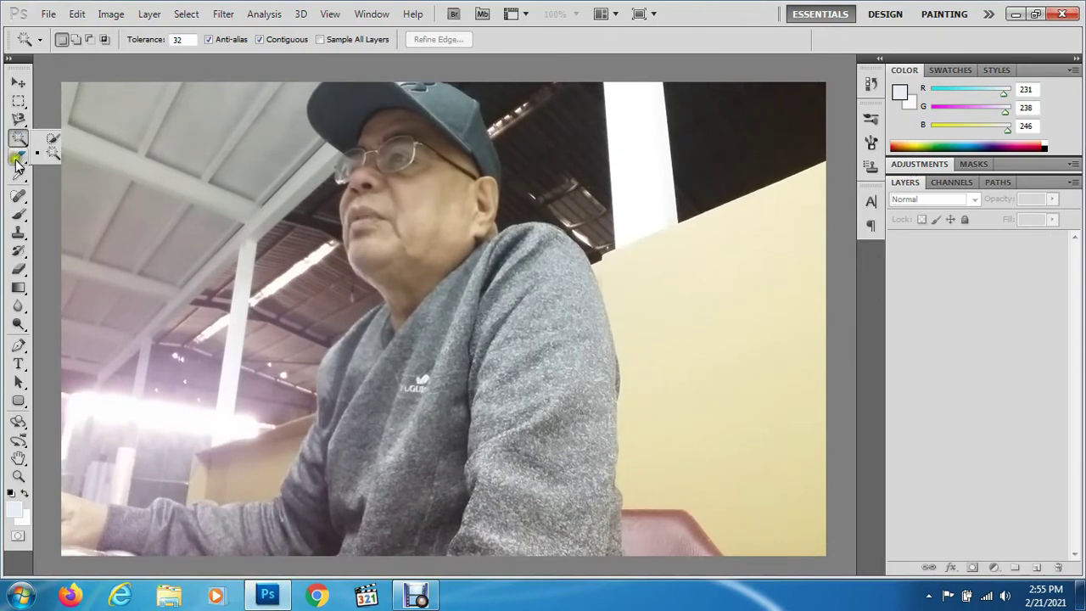
pyautogui.click(18, 159)
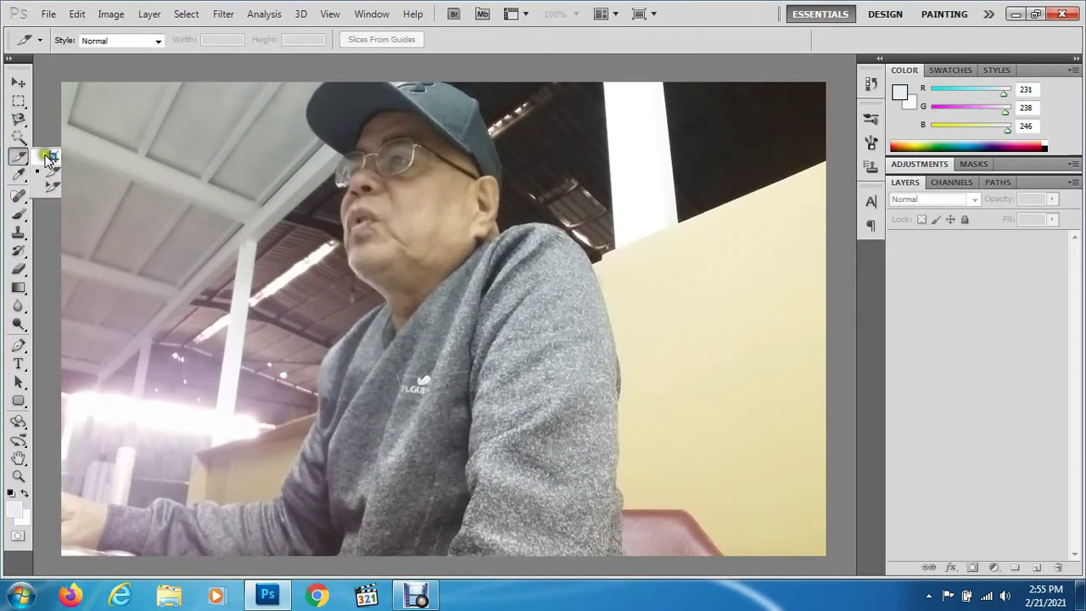
pyautogui.click(51, 157)
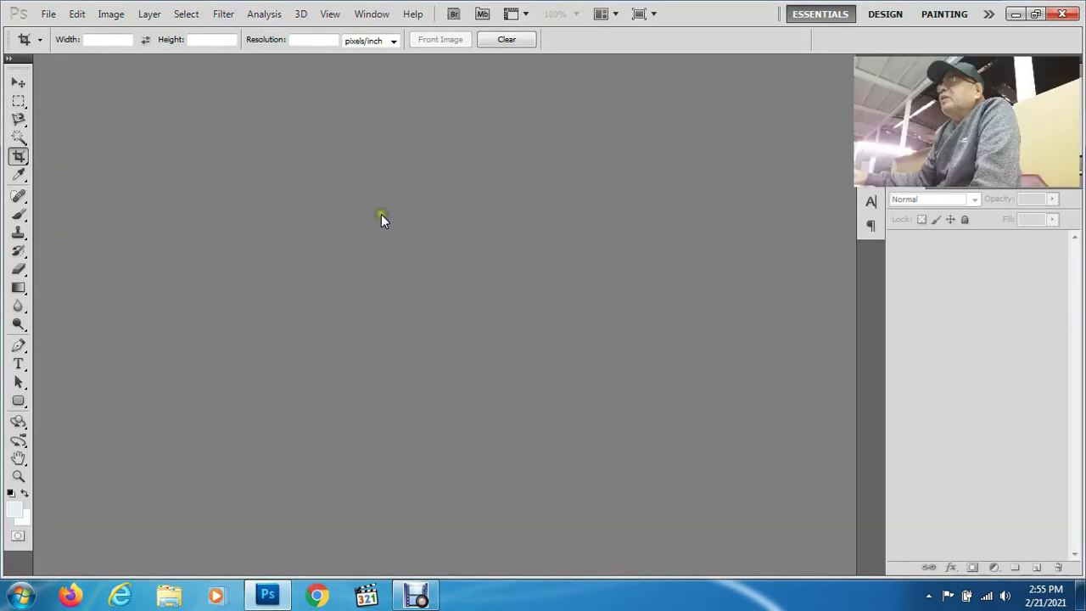
# Bring up the Open dialog on the New files photoshop folder from the empty work area.
pyautogui.doubleClick(380, 213)
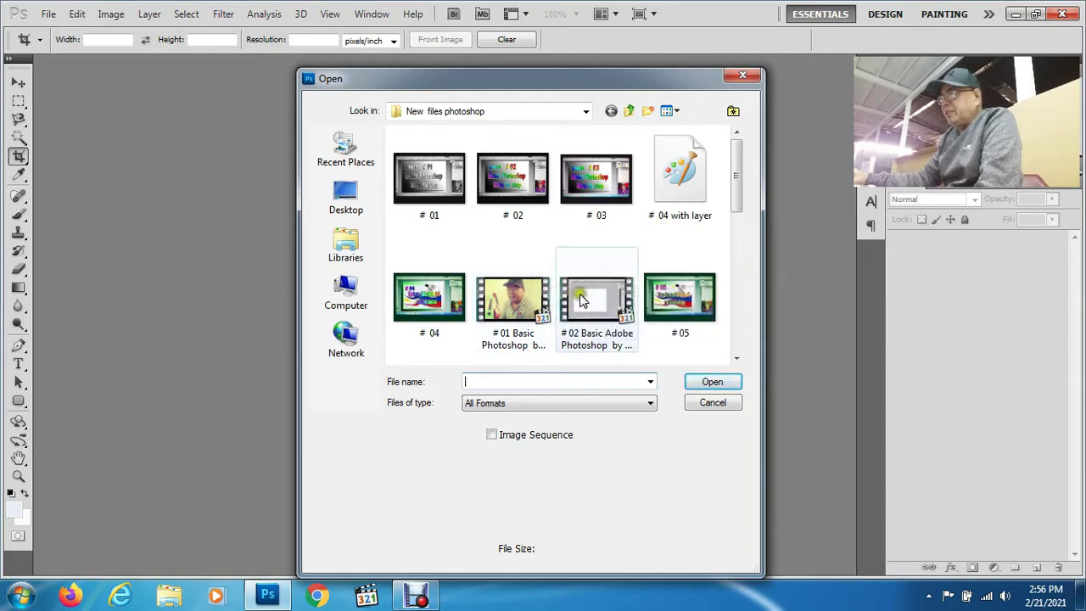
pyautogui.moveTo(596, 301)
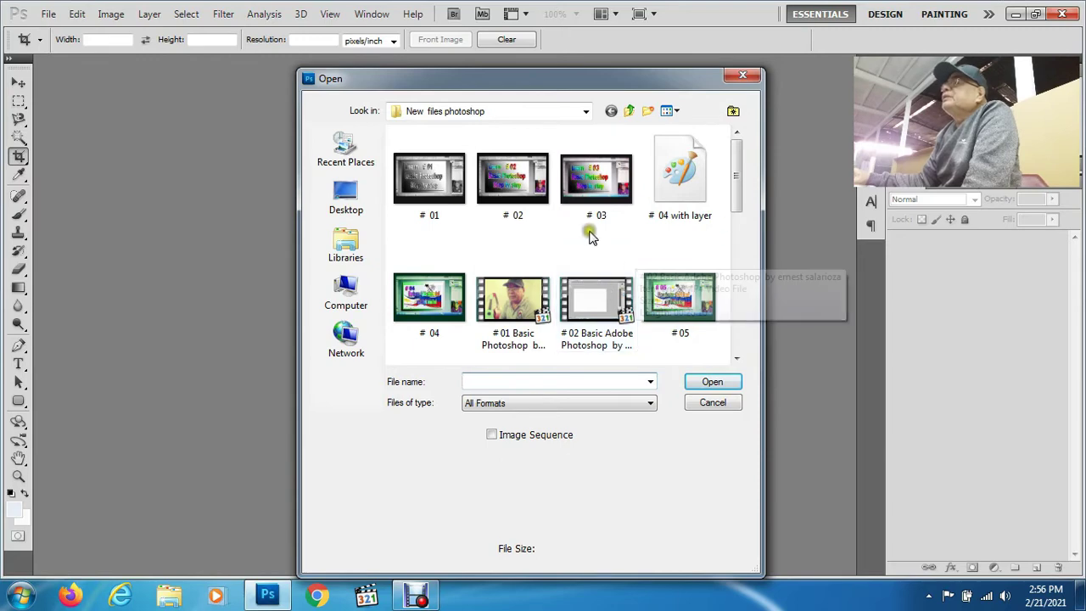
# Open fruits-22, fruits-1 and both food-photo JPEGs from the Desktop at once.
pyautogui.click(349, 202)
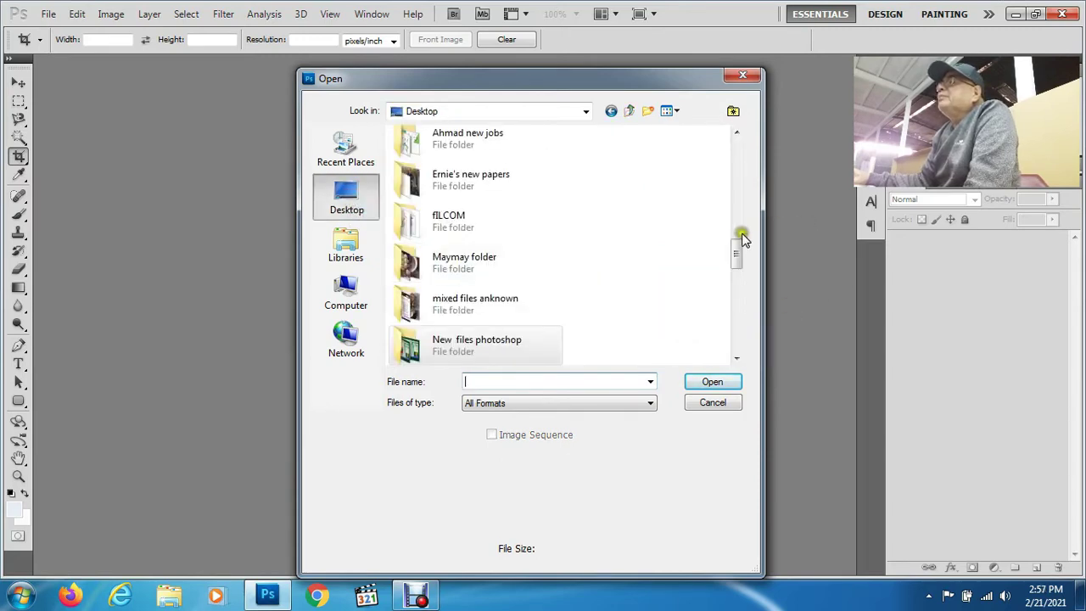
pyautogui.moveTo(736, 246); pyautogui.dragTo(736, 306)
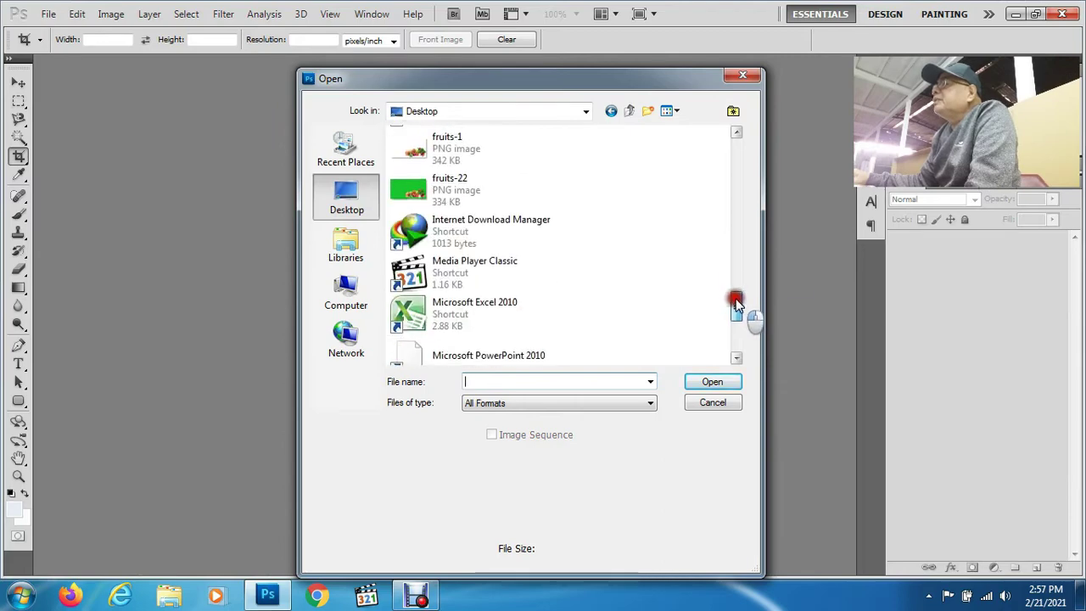
pyautogui.moveTo(736, 305)
pyautogui.mouseDown()
pyautogui.moveTo(738, 280)
pyautogui.moveTo(739, 290)
pyautogui.mouseUp()
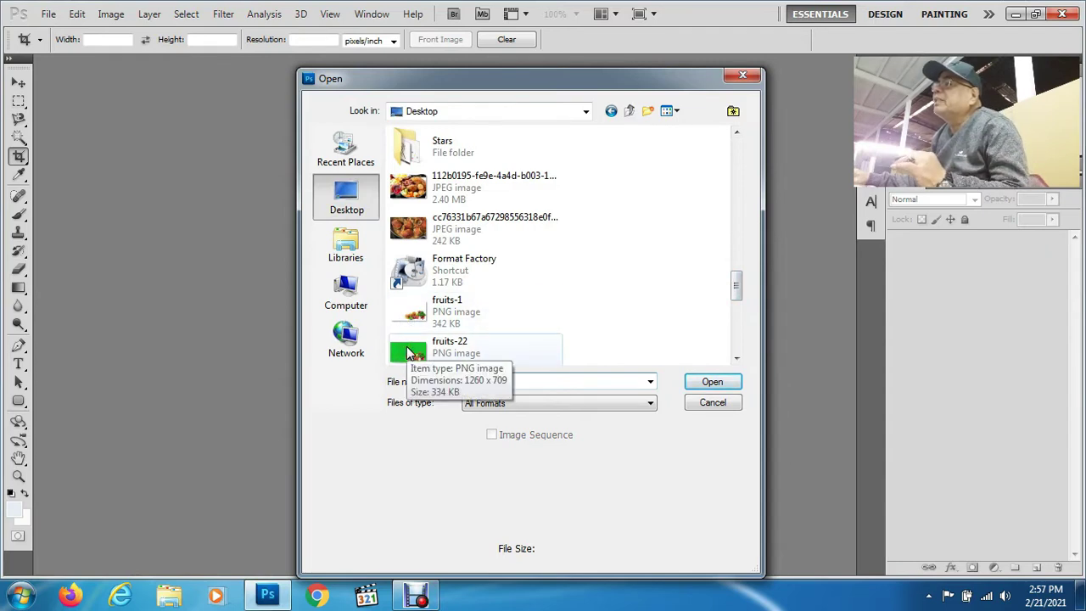
pyautogui.moveTo(408, 353); pyautogui.dragTo(416, 316)
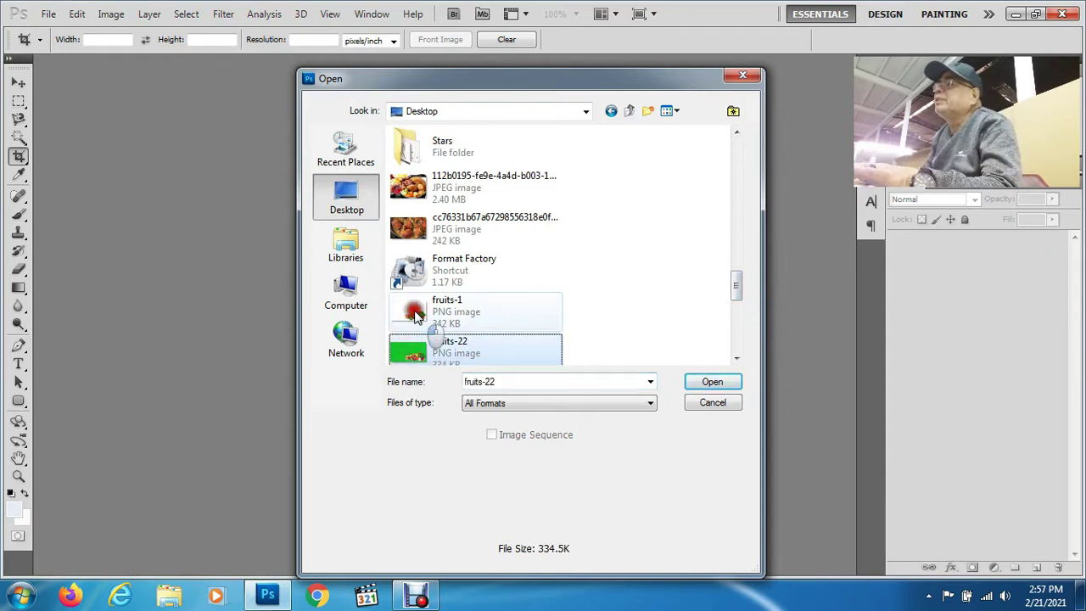
pyautogui.keyDown('ctrl'); pyautogui.click(416, 315); pyautogui.keyUp('ctrl')
pyautogui.keyDown('ctrl'); pyautogui.click(408, 229); pyautogui.keyUp('ctrl')
pyautogui.keyDown('ctrl'); pyautogui.click(403, 194); pyautogui.keyUp('ctrl')
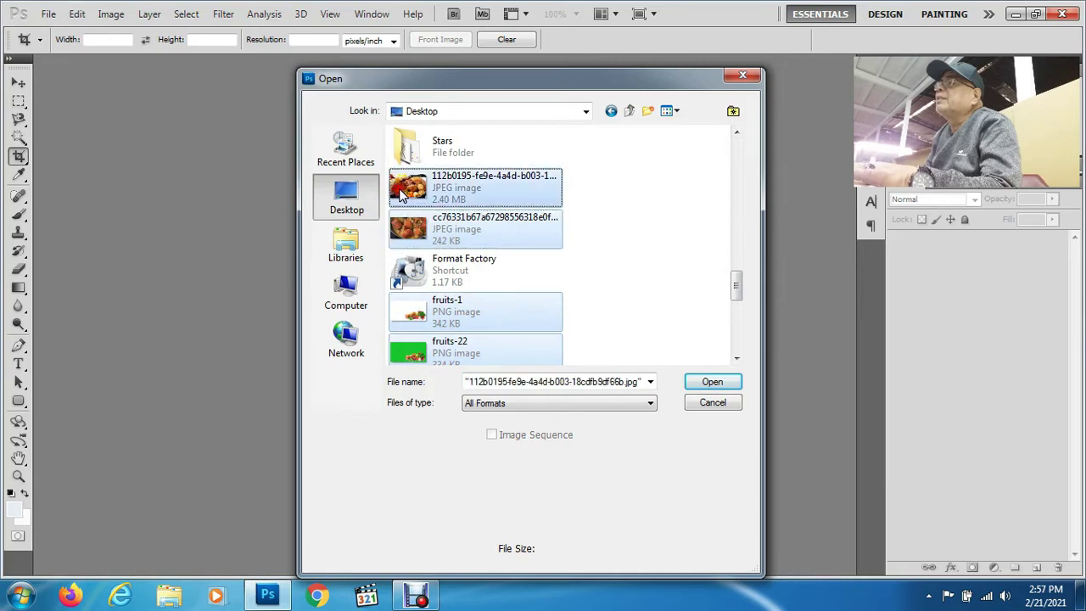
pyautogui.click(712, 381)
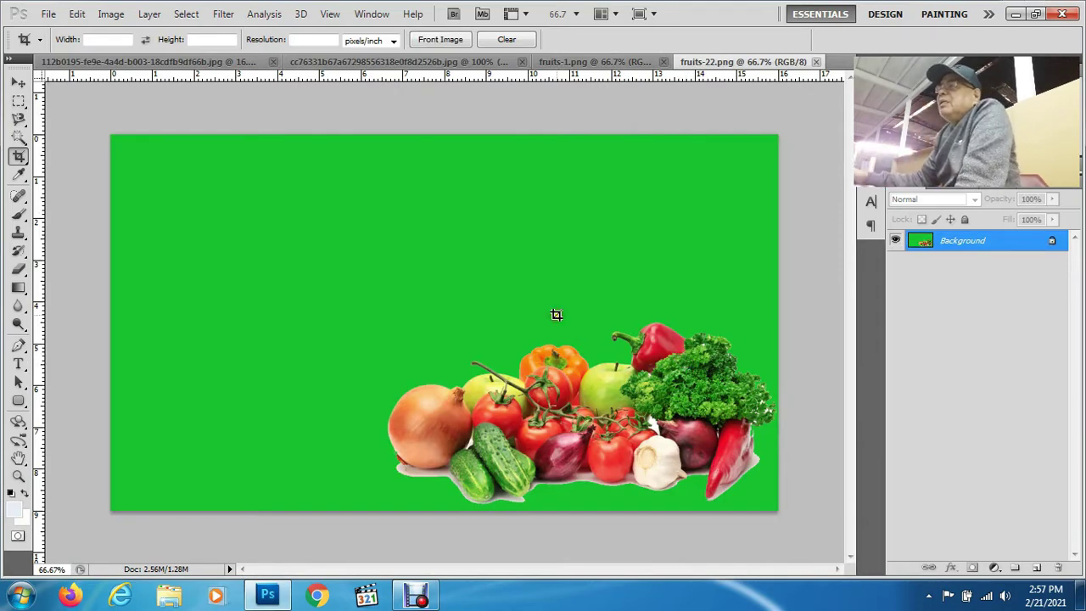
pyautogui.click(18, 157)
pyautogui.rightClick(18, 157)
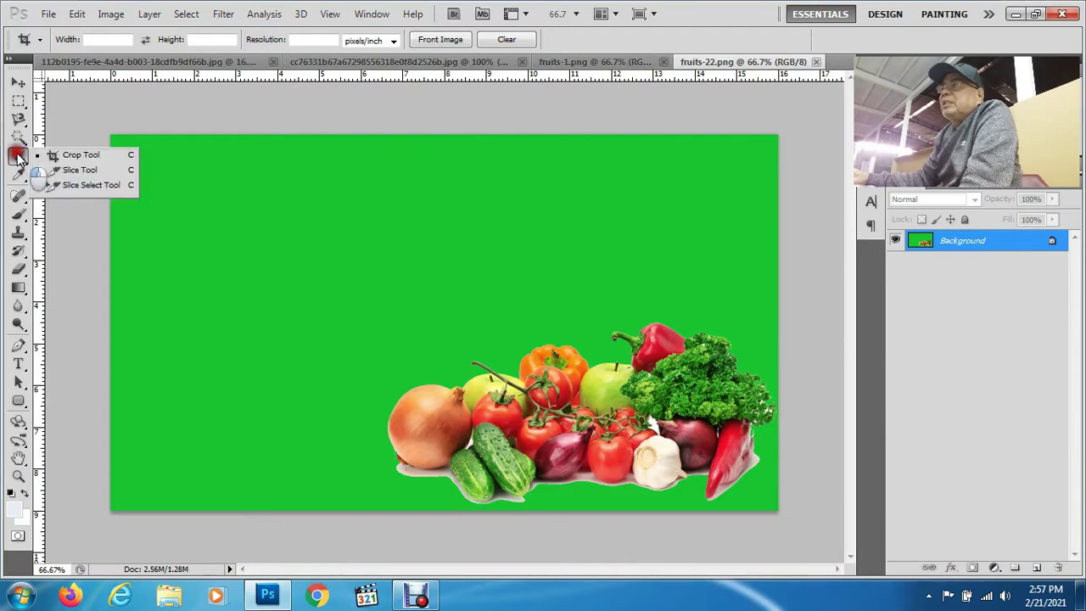
pyautogui.click(18, 157)
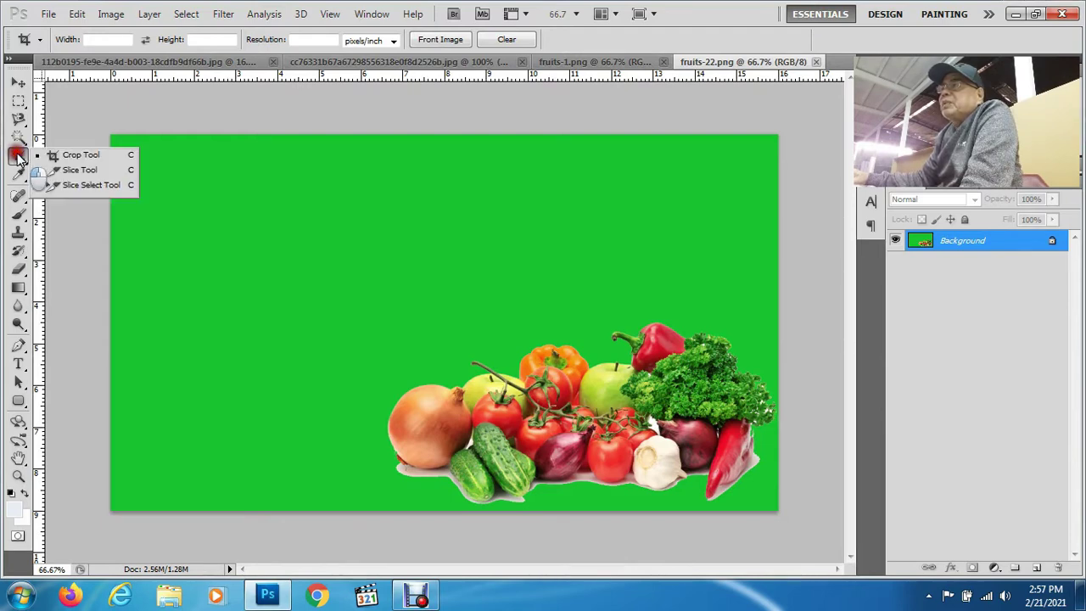
pyautogui.click(18, 157)
pyautogui.moveTo(18, 157)
pyautogui.mouseDown()
pyautogui.moveTo(51, 161)
pyautogui.moveTo(85, 191)
pyautogui.moveTo(116, 191)
pyautogui.moveTo(19, 161)
pyautogui.mouseUp()
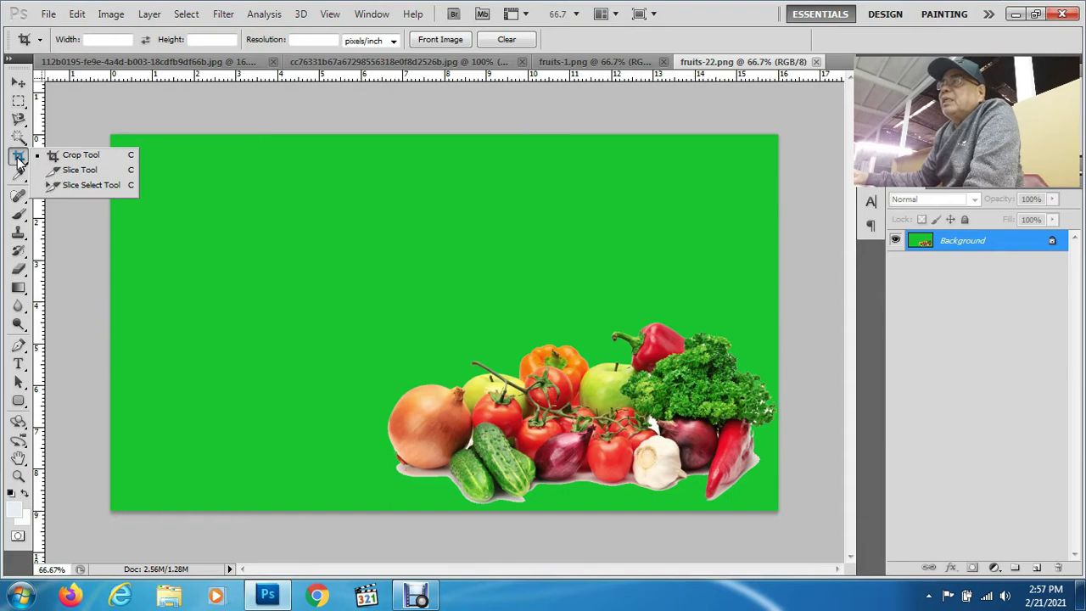
pyautogui.click(81, 158)
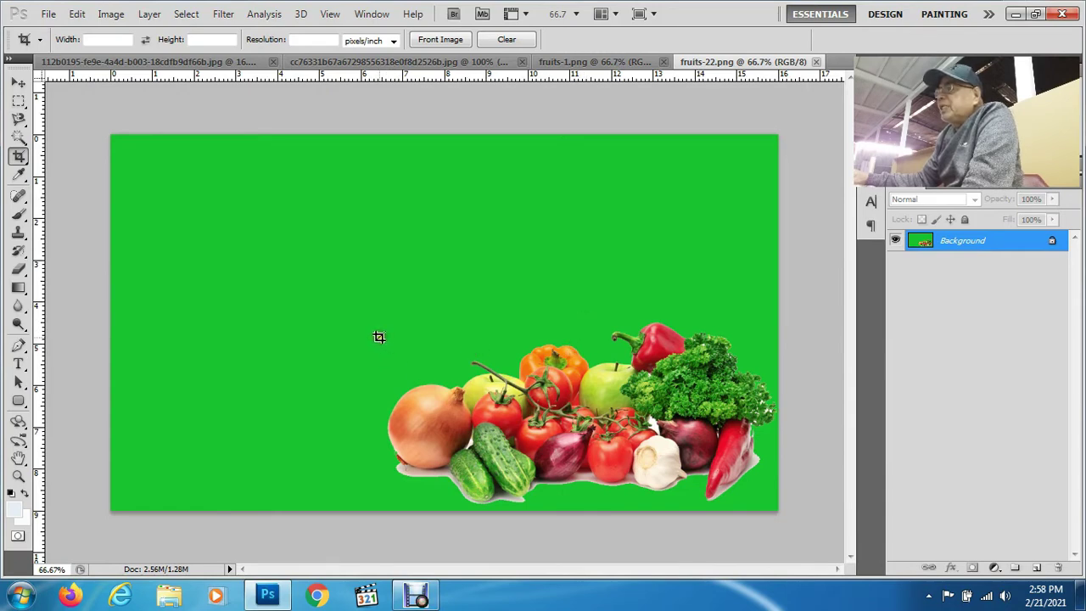
# Crop fruits-22 to the onion, tomato and cucumbers at the left of the pile.
pyautogui.moveTo(380, 337); pyautogui.dragTo(548, 506)
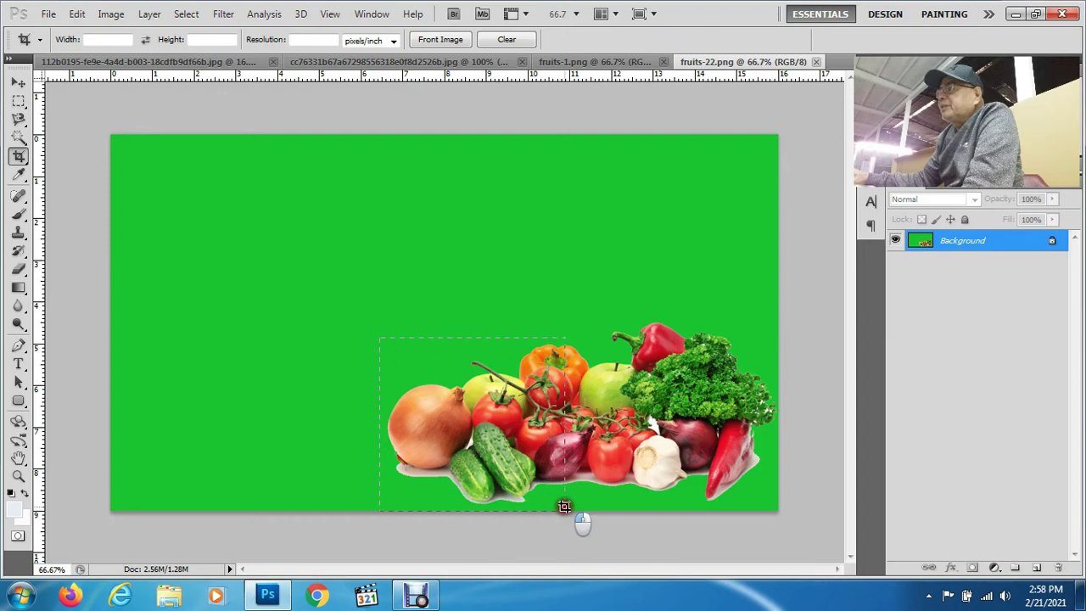
pyautogui.moveTo(548, 506); pyautogui.dragTo(536, 501)
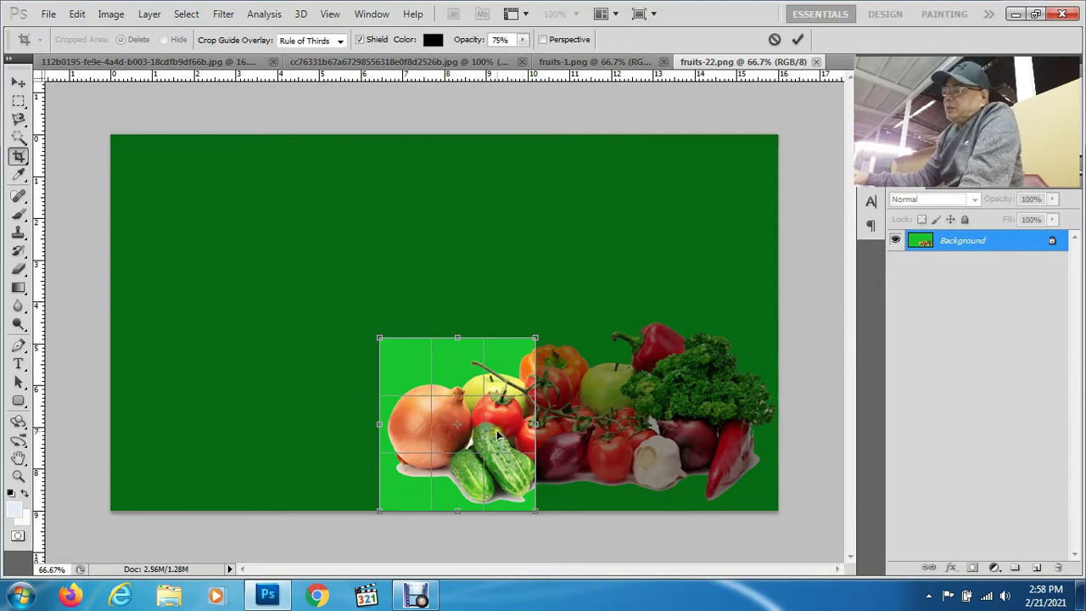
pyautogui.press('Return')
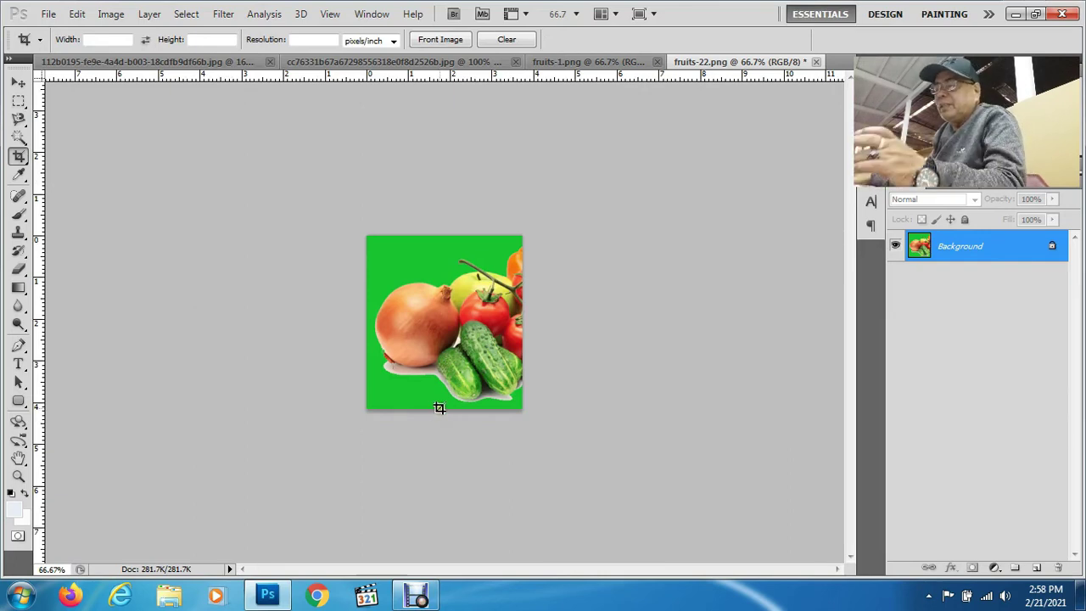
# Undo the vegetable crop and bring the chicken-and-lemon photo to the front.
pyautogui.hotkey('ctrl', 'z')
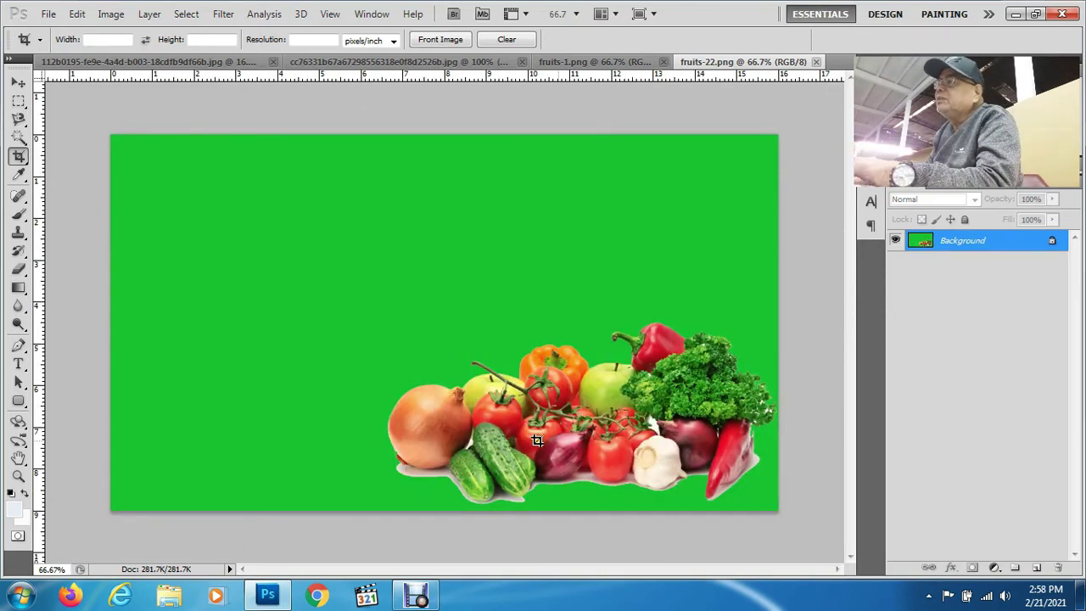
pyautogui.click(613, 64)
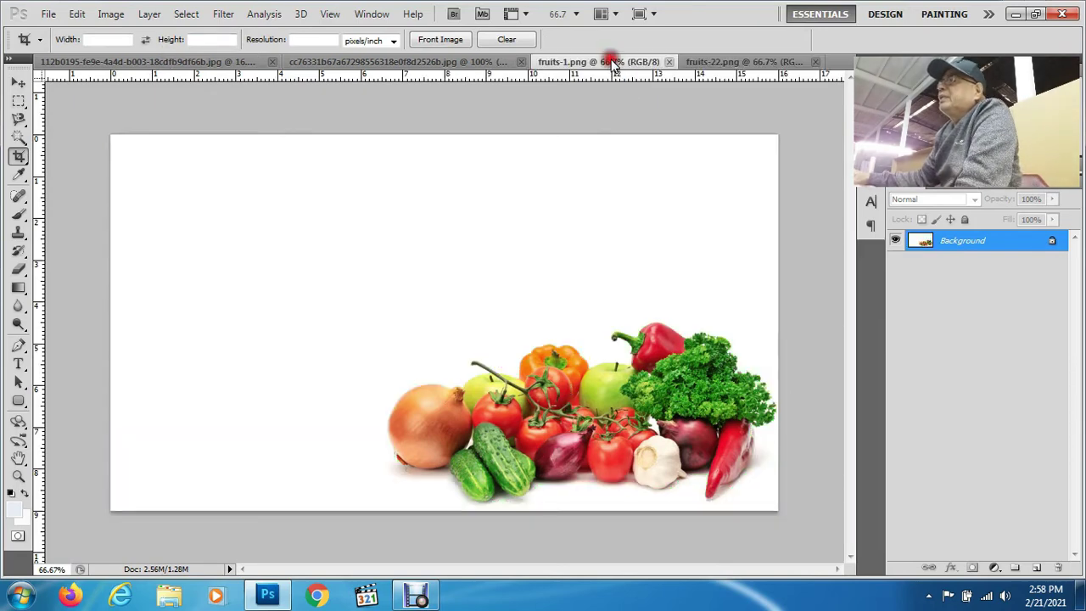
pyautogui.click(424, 64)
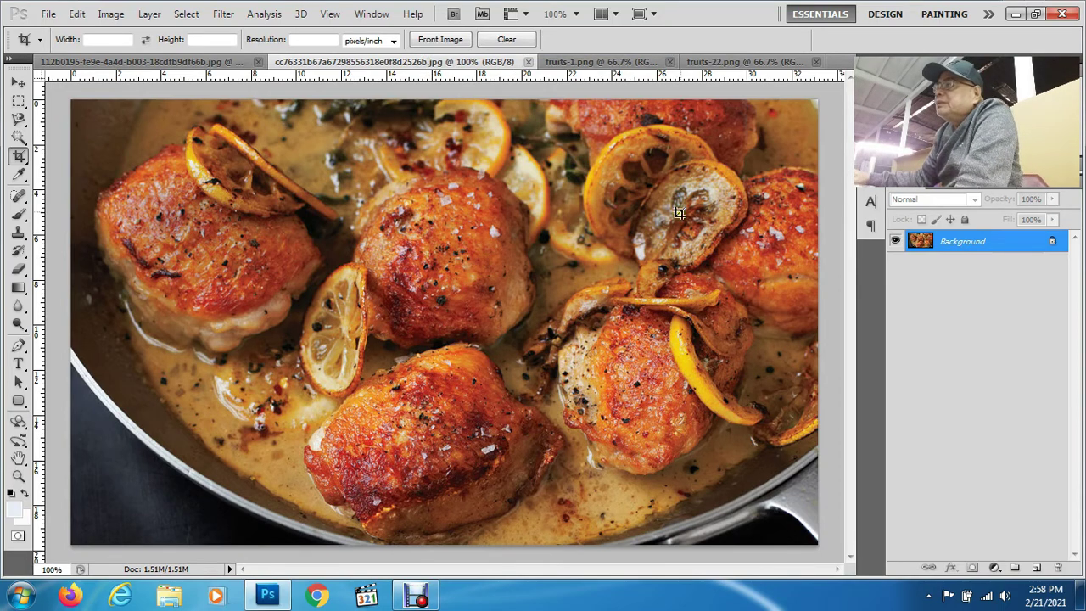
# Draw a crop box over the central chicken thighs and nudge it into position.
pyautogui.click(310, 124)
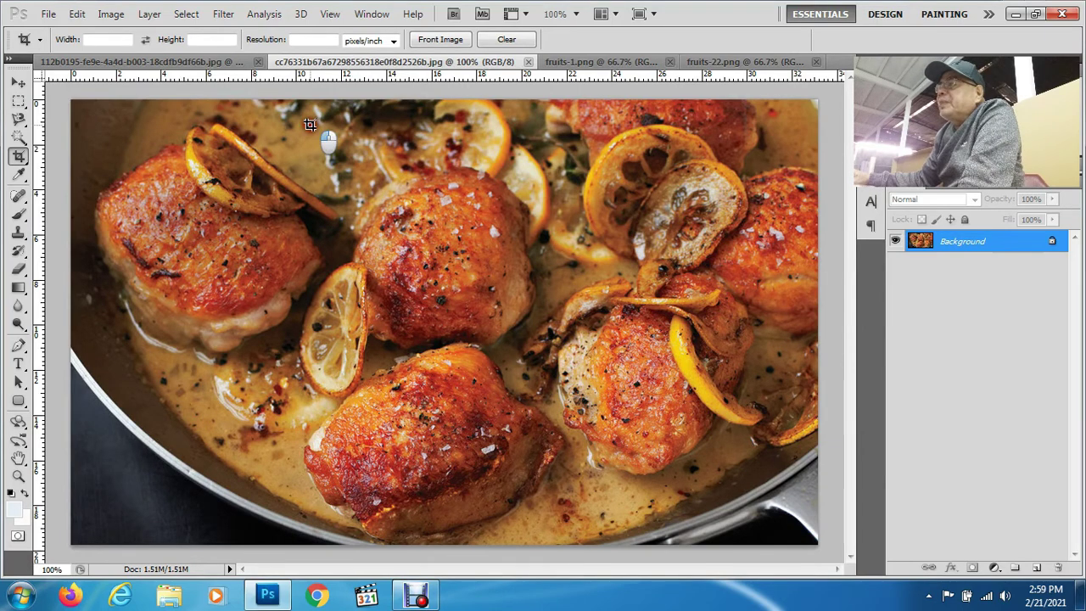
pyautogui.moveTo(310, 125)
pyautogui.mouseDown()
pyautogui.moveTo(434, 438)
pyautogui.moveTo(619, 498)
pyautogui.moveTo(711, 509)
pyautogui.mouseUp()
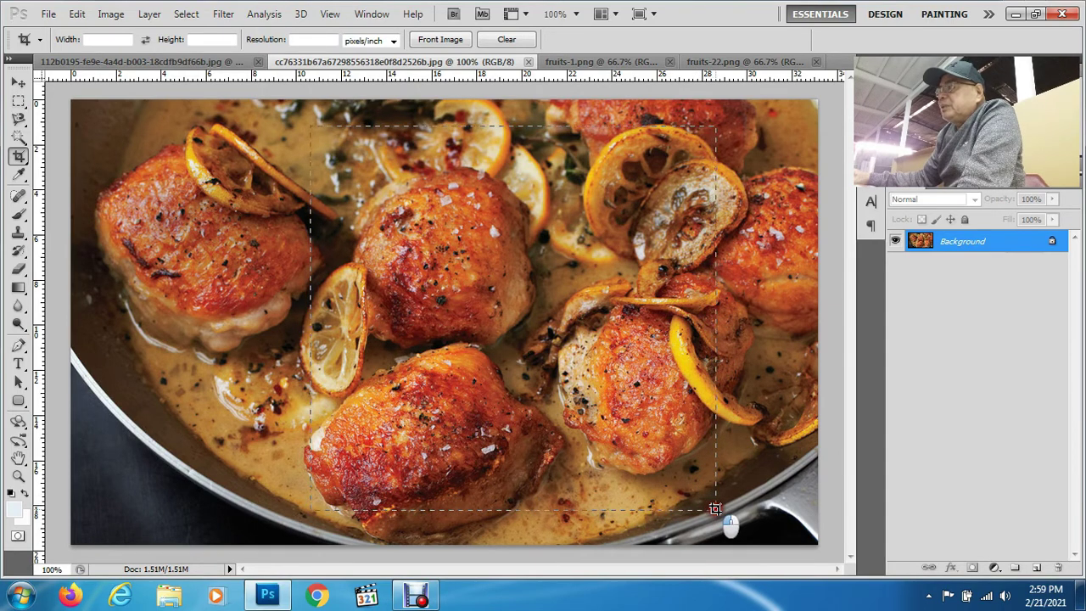
pyautogui.moveTo(711, 509); pyautogui.dragTo(722, 505)
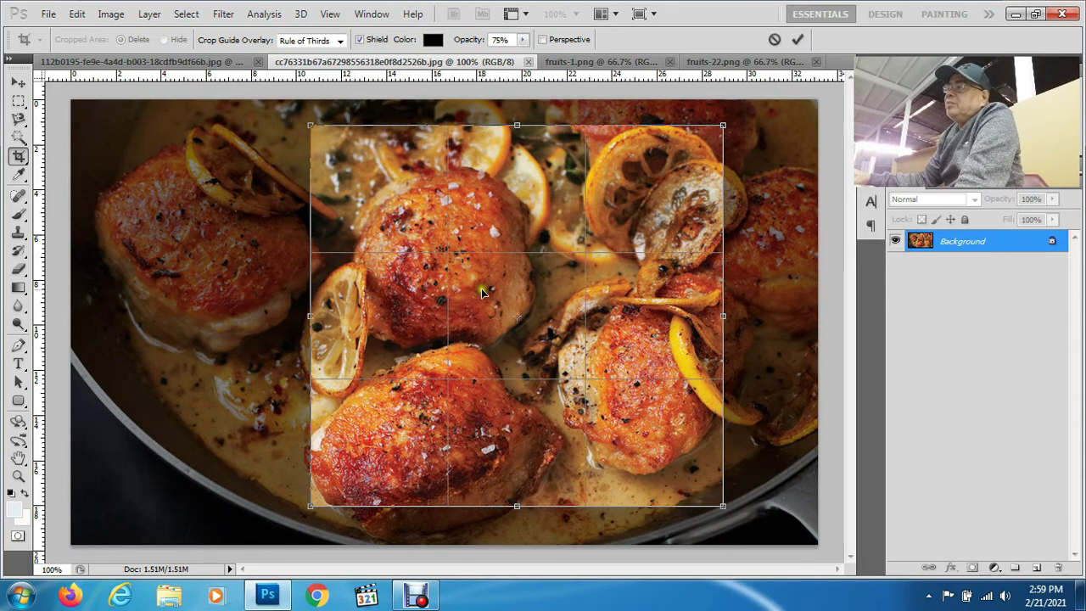
pyautogui.moveTo(482, 290)
pyautogui.mouseDown()
pyautogui.moveTo(317, 278)
pyautogui.moveTo(581, 307)
pyautogui.moveTo(470, 336)
pyautogui.mouseUp()
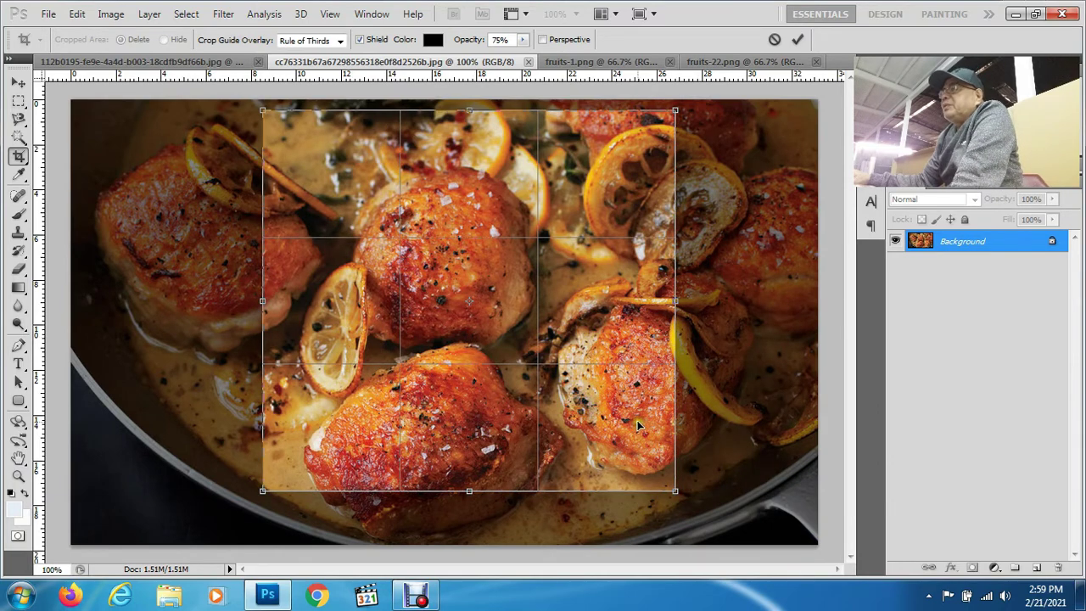
pyautogui.click(458, 277)
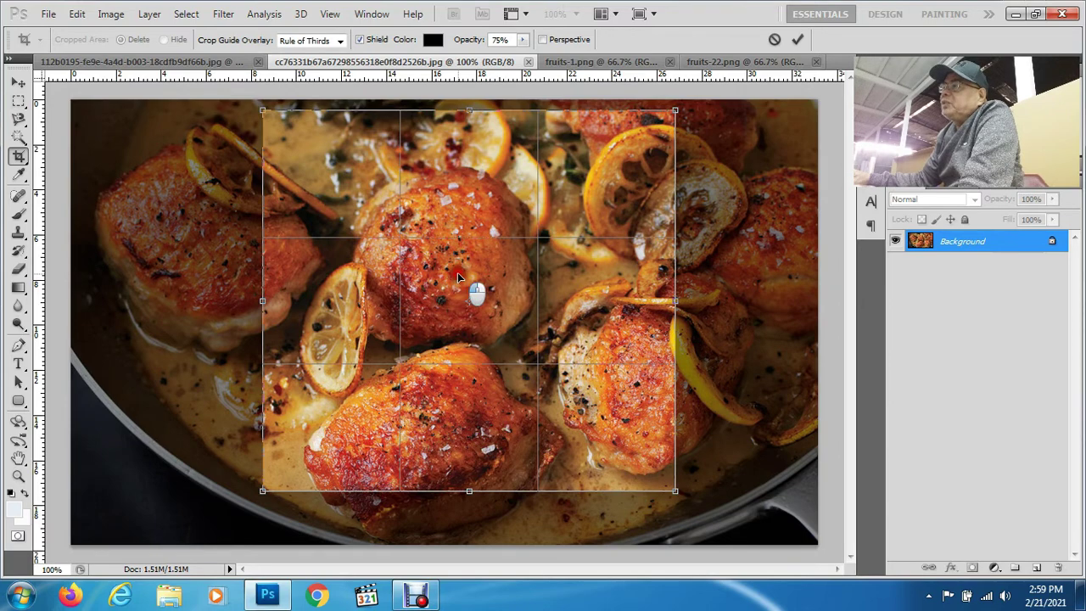
pyautogui.moveTo(458, 277); pyautogui.dragTo(346, 286)
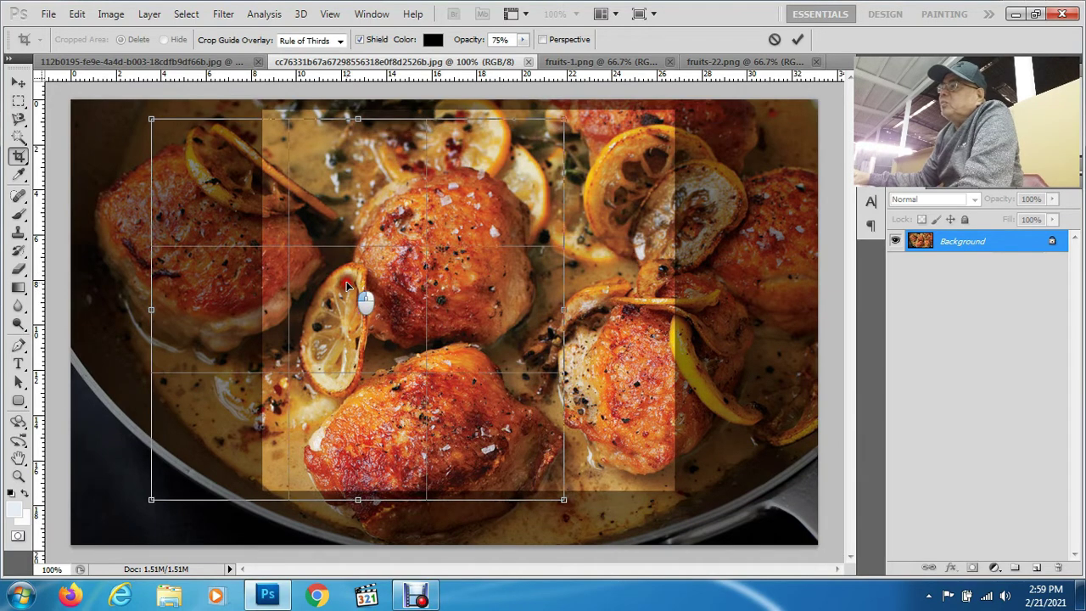
pyautogui.moveTo(346, 286); pyautogui.dragTo(465, 291)
# Commit the crop, keeping only the central thighs and lemon slices.
pyautogui.rightClick(465, 290)
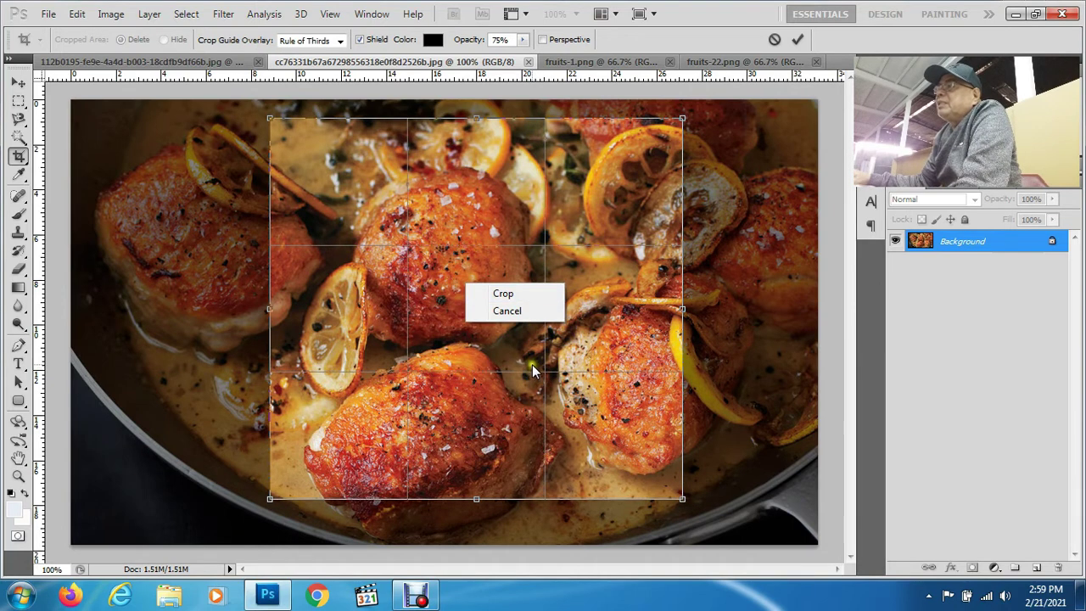
pyautogui.click(431, 333)
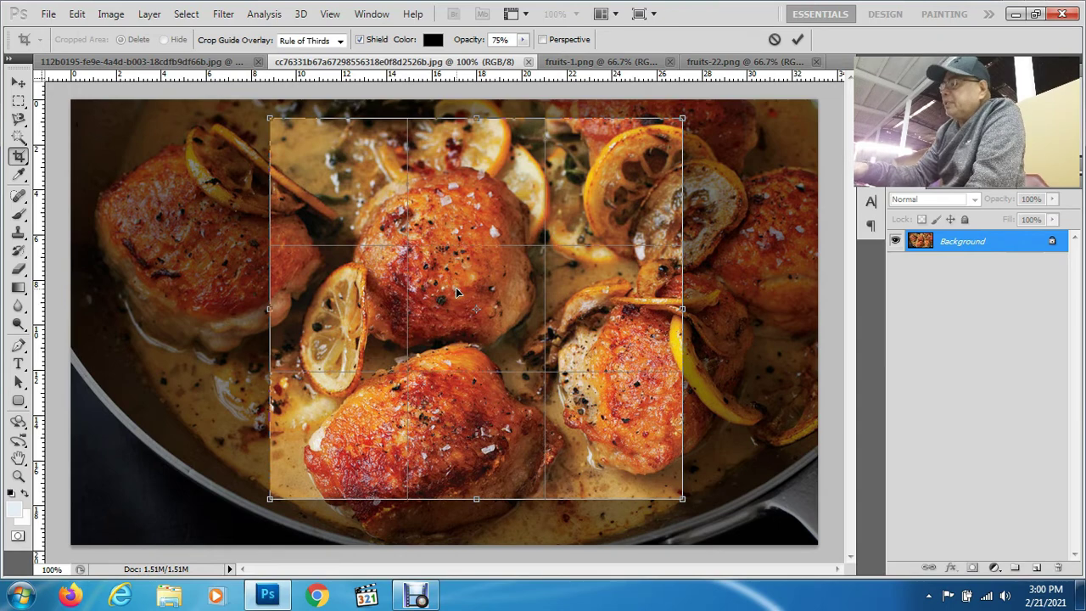
pyautogui.press('Return')
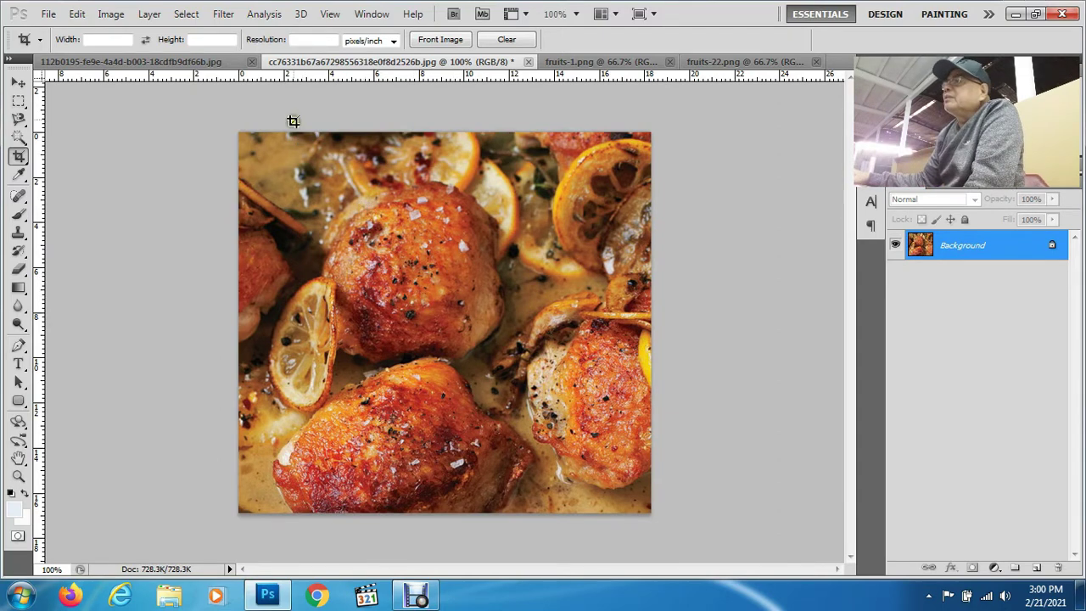
# On the roast turkey photo, trial-crop the bacon-wrapped sausages, then undo it.
pyautogui.click(142, 64)
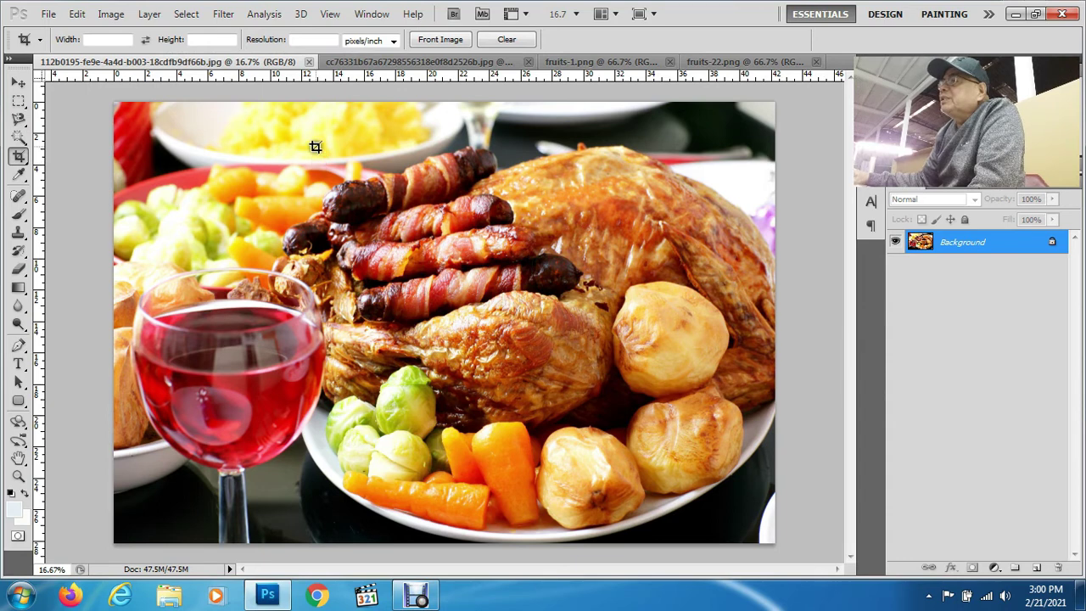
pyautogui.moveTo(314, 145); pyautogui.dragTo(595, 338)
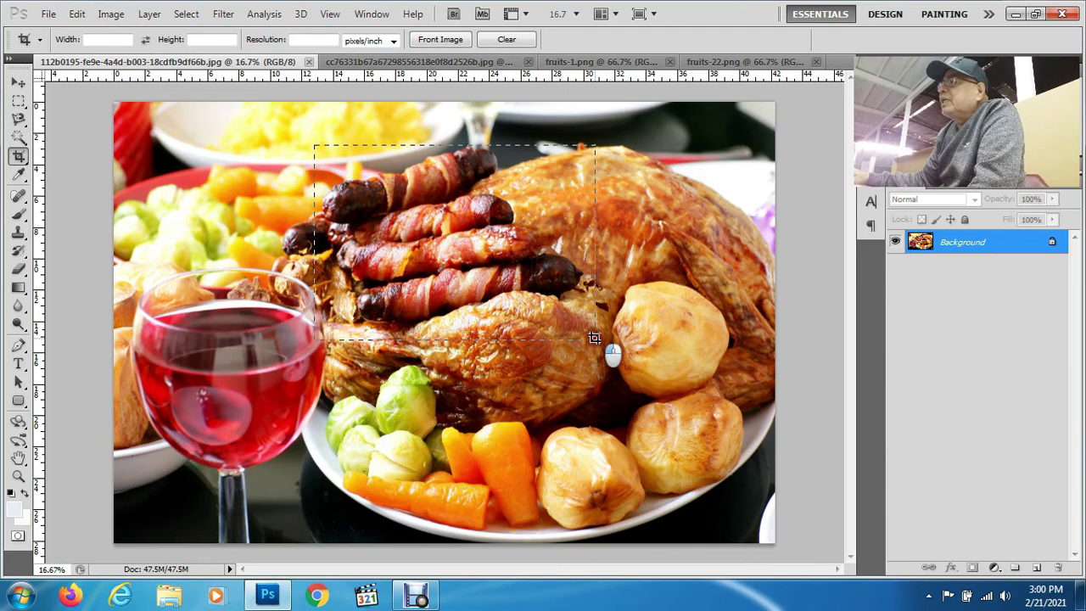
pyautogui.moveTo(595, 337); pyautogui.dragTo(595, 338)
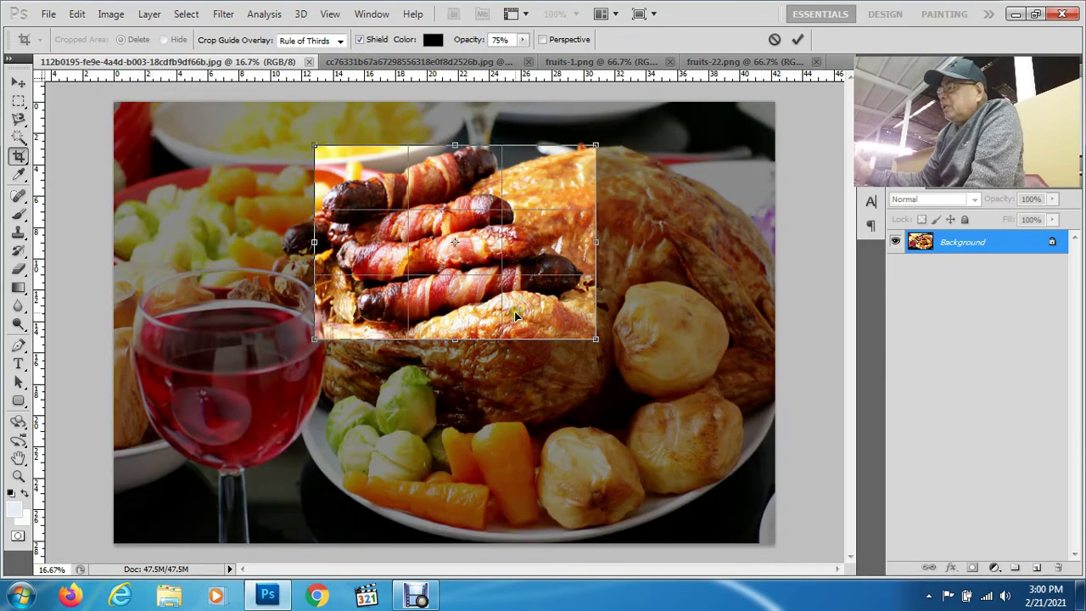
pyautogui.press('Return')
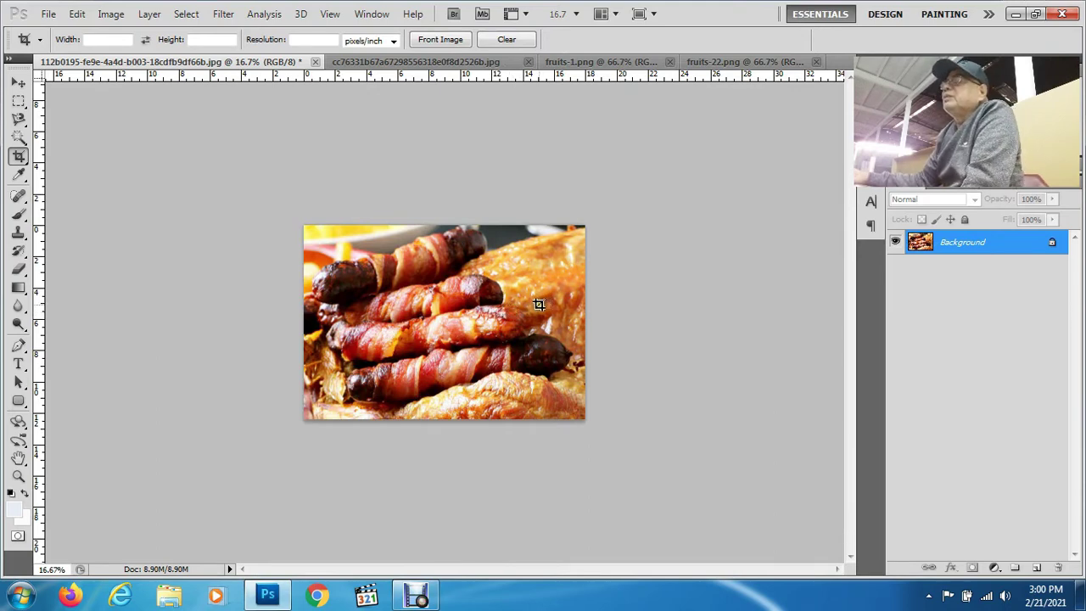
pyautogui.hotkey('ctrl', 'z')
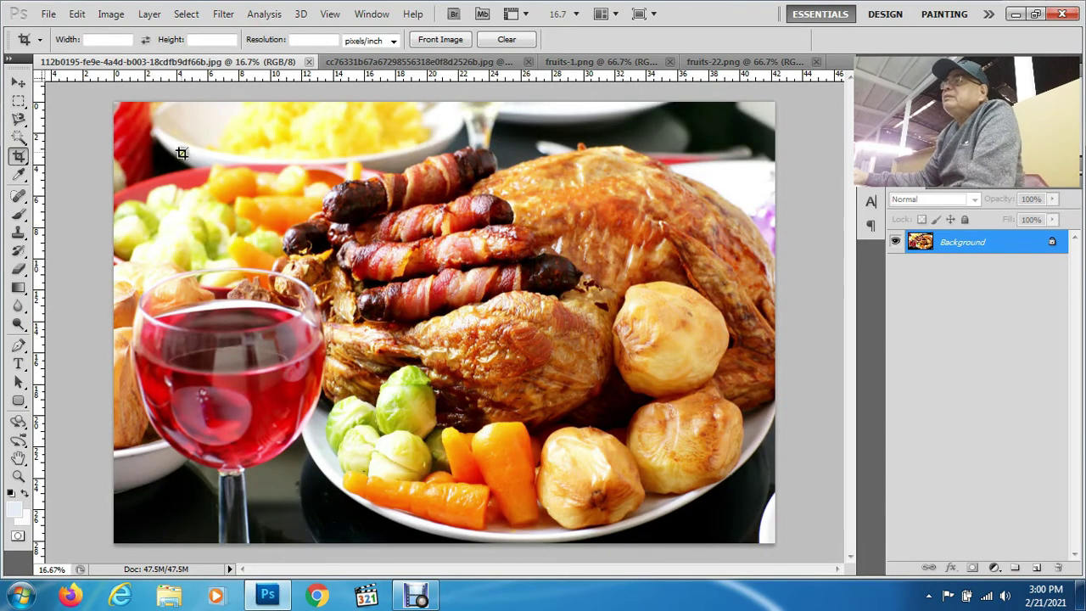
pyautogui.moveTo(157, 130); pyautogui.dragTo(319, 289)
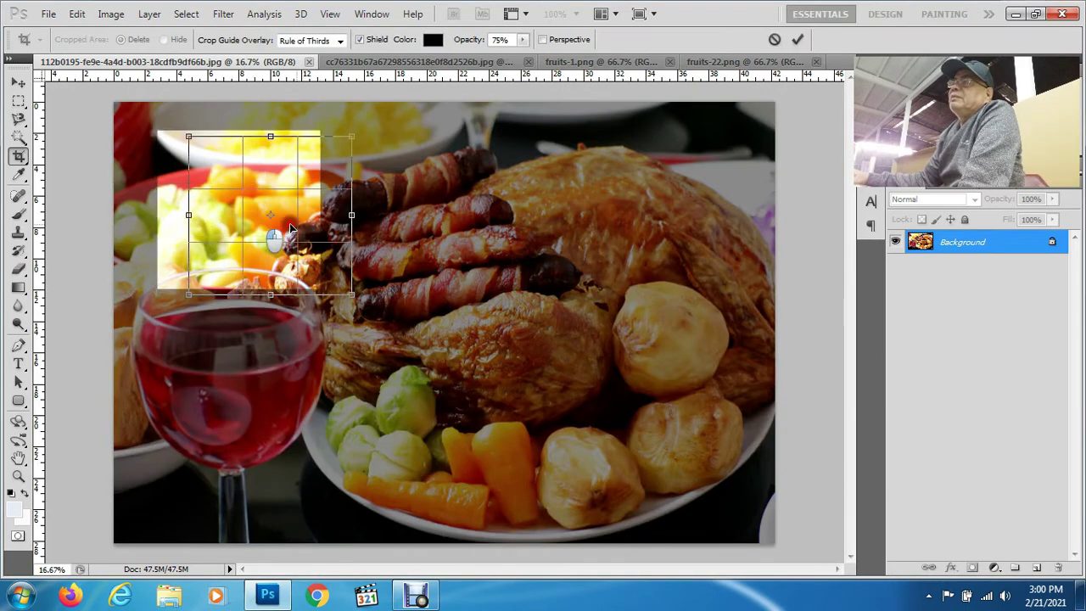
pyautogui.moveTo(254, 232)
pyautogui.mouseDown()
pyautogui.moveTo(507, 325)
pyautogui.moveTo(519, 364)
pyautogui.mouseUp()
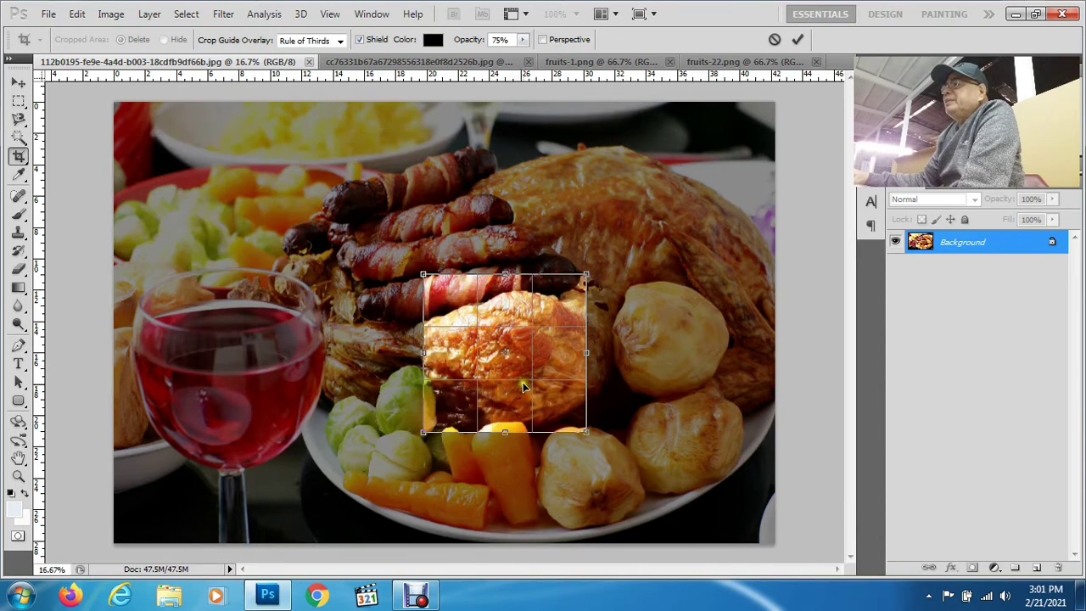
pyautogui.moveTo(515, 408); pyautogui.dragTo(676, 393)
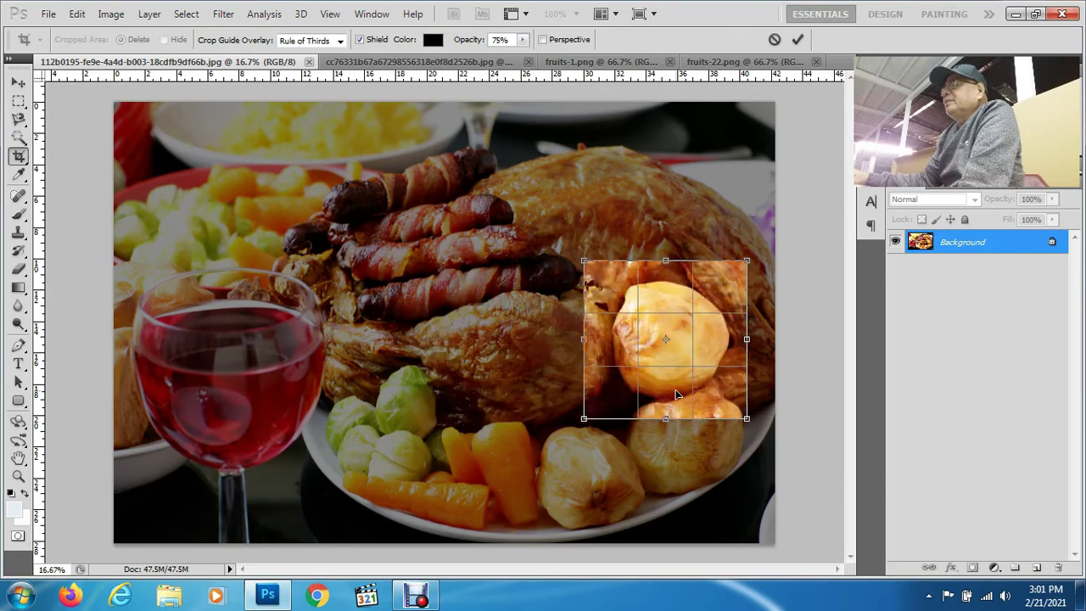
pyautogui.moveTo(681, 395); pyautogui.dragTo(248, 399)
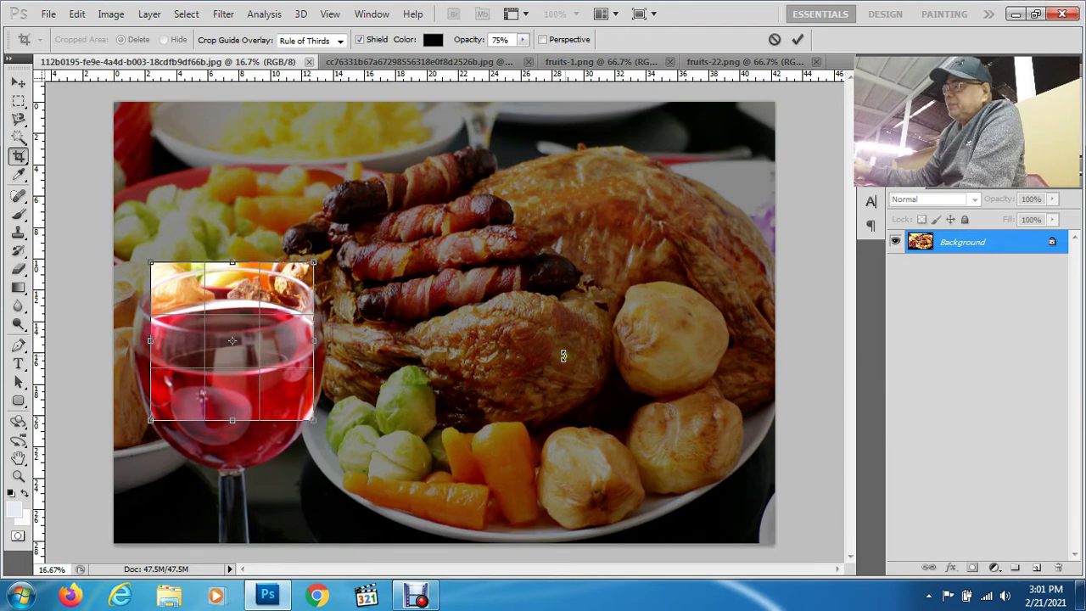
pyautogui.press('Return')
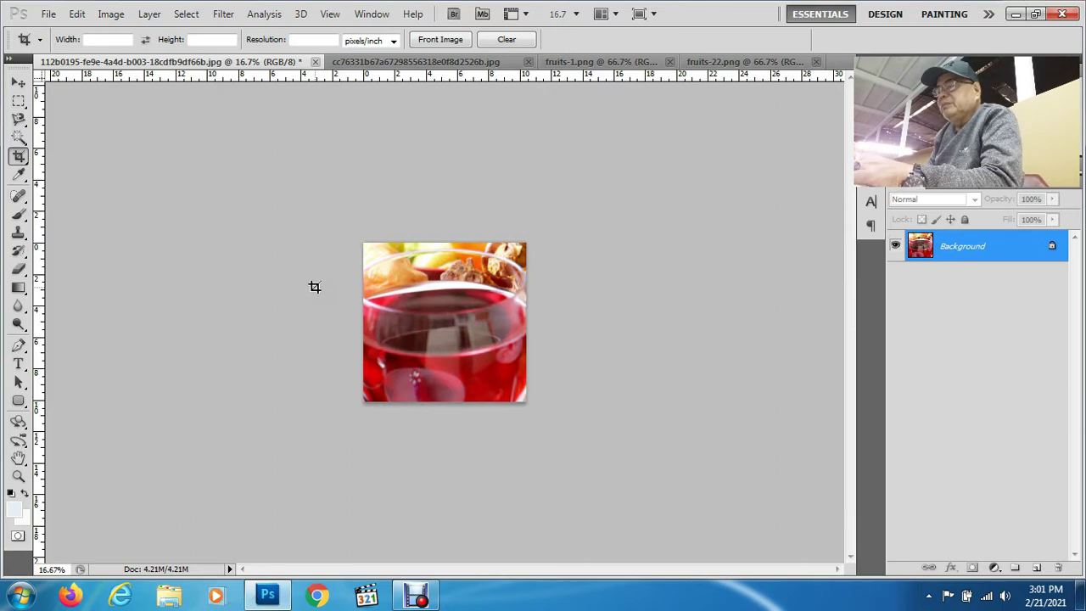
pyautogui.hotkey('ctrl', 'z')
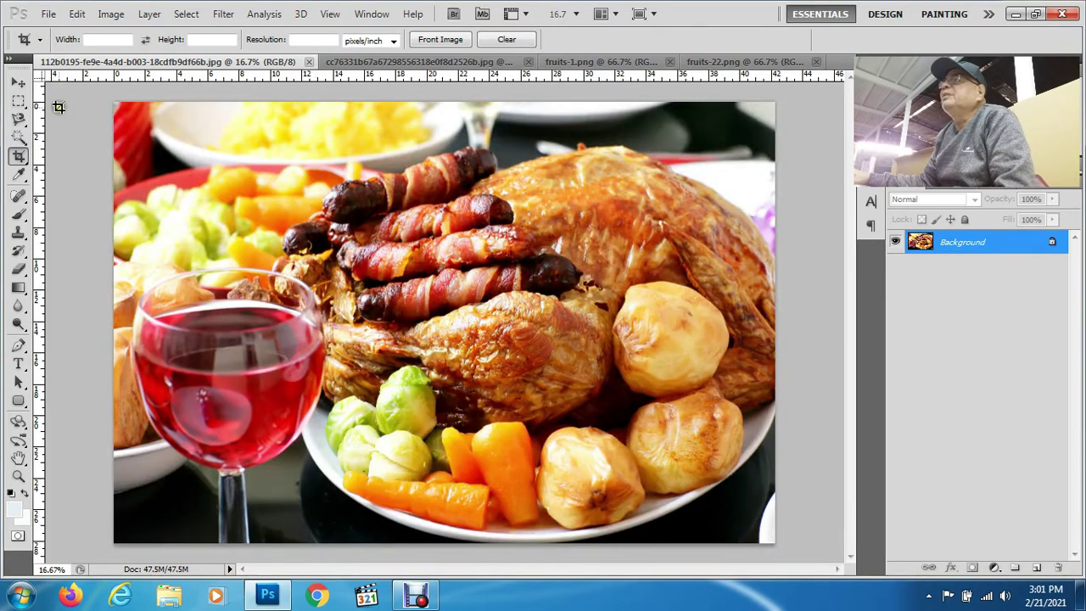
# Switch back to the chicken photo and undo its crop to restore the full image.
pyautogui.click(363, 63)
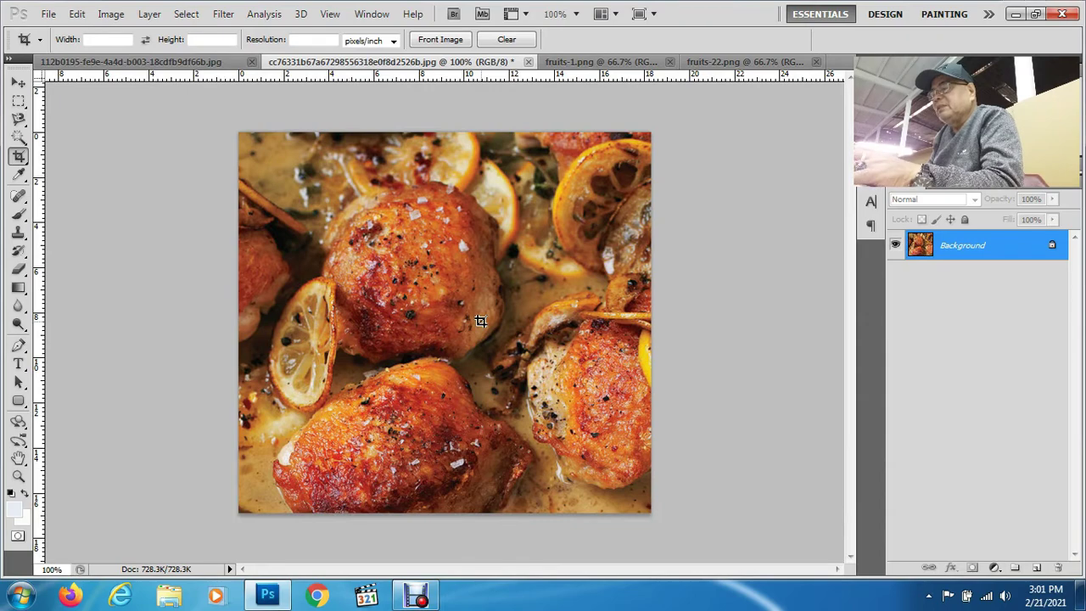
pyautogui.hotkey('ctrl', 'z')
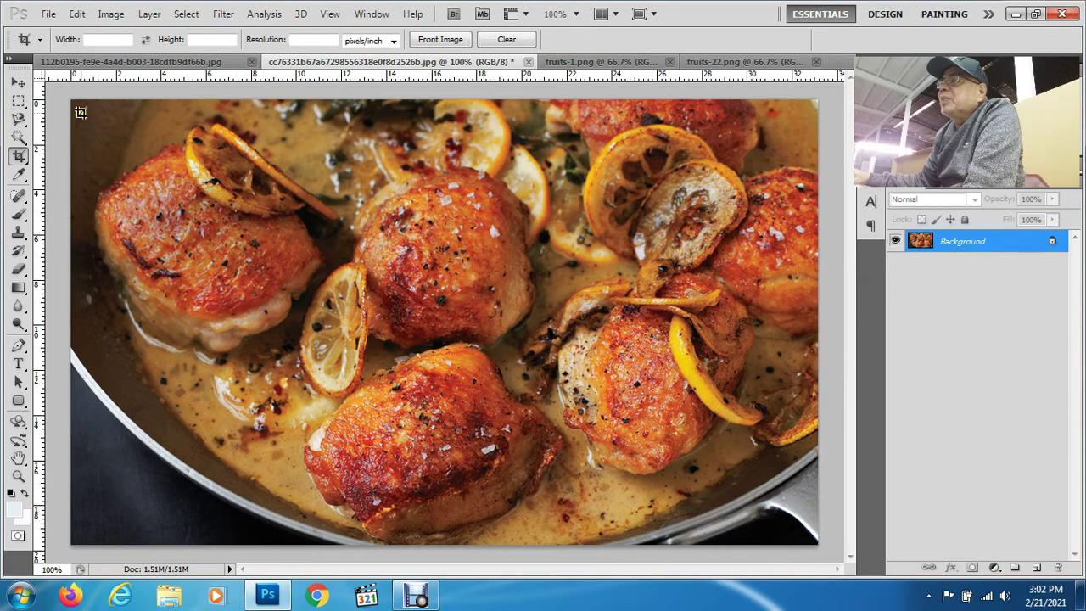
# Crop the photo to the upper-left chicken thigh with the lemon slice.
pyautogui.moveTo(82, 114)
pyautogui.mouseDown()
pyautogui.moveTo(262, 353)
pyautogui.moveTo(366, 359)
pyautogui.moveTo(345, 364)
pyautogui.mouseUp()
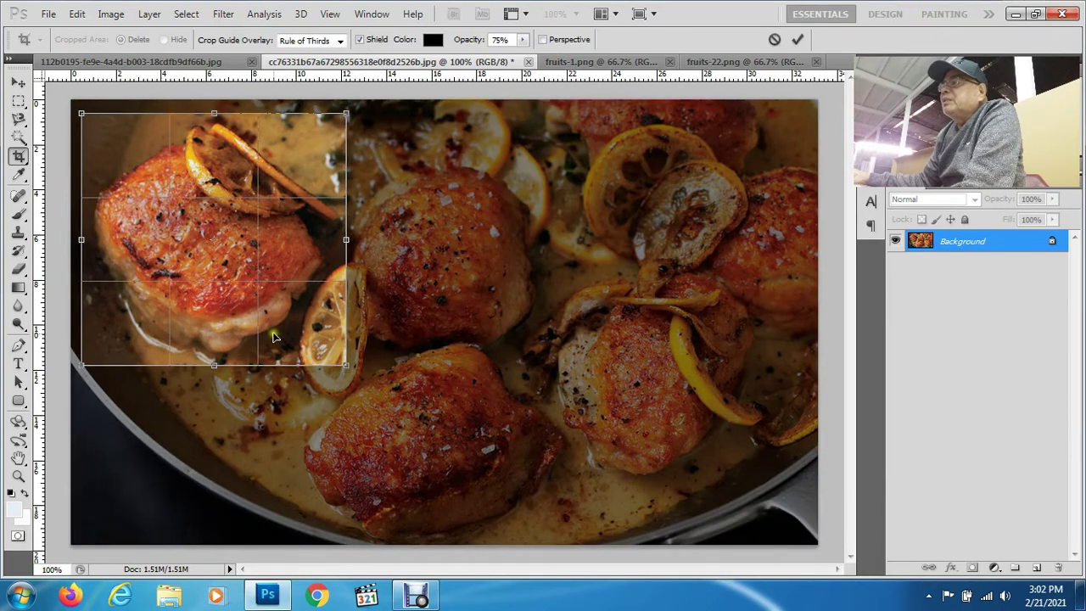
pyautogui.press('Return')
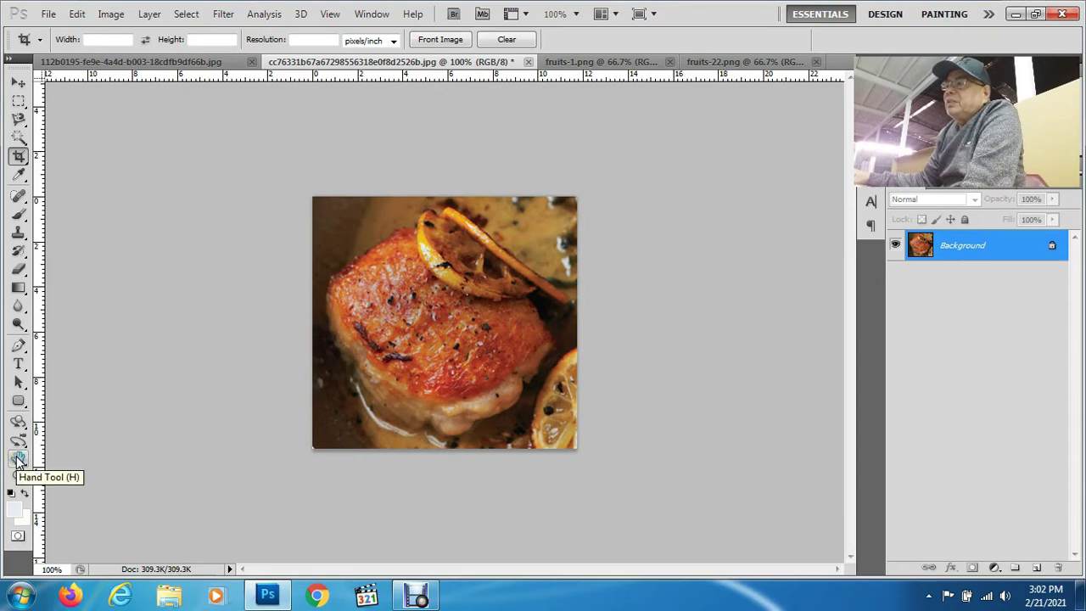
# Fit the cropped lemon-topped thigh to the screen via the Hand Tool.
pyautogui.doubleClick(19, 459)
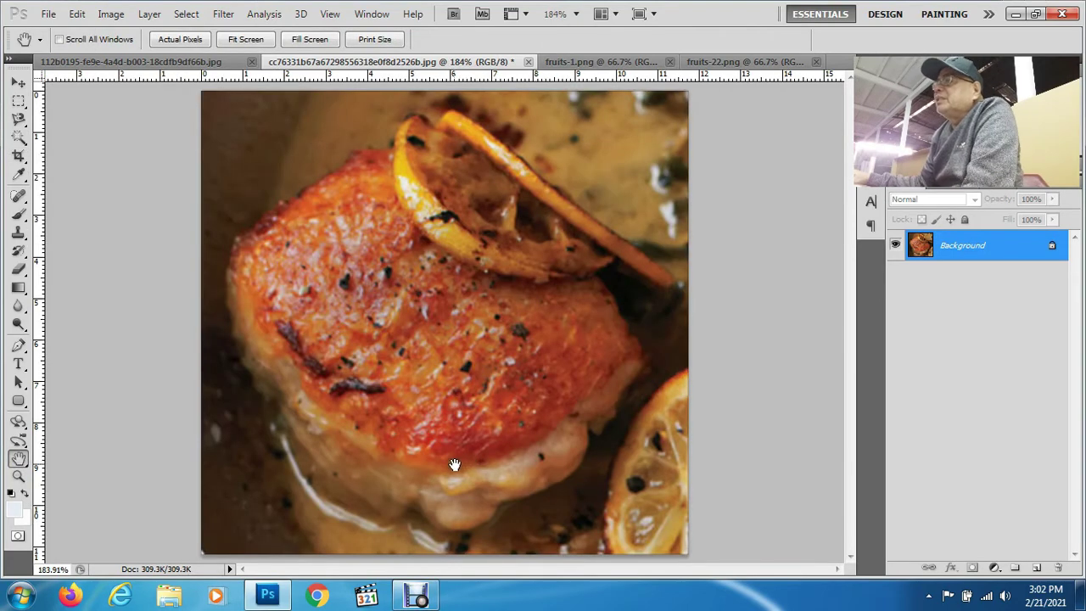